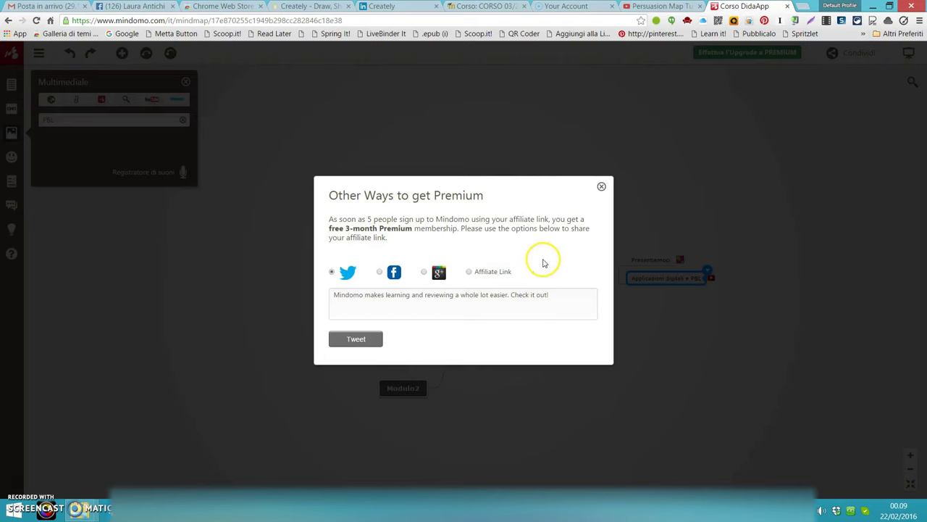
# Step: Close the premium offer and the multimedia options, and add the globe icon to the central topic Corso DidaApp
pyautogui.click(602, 186)
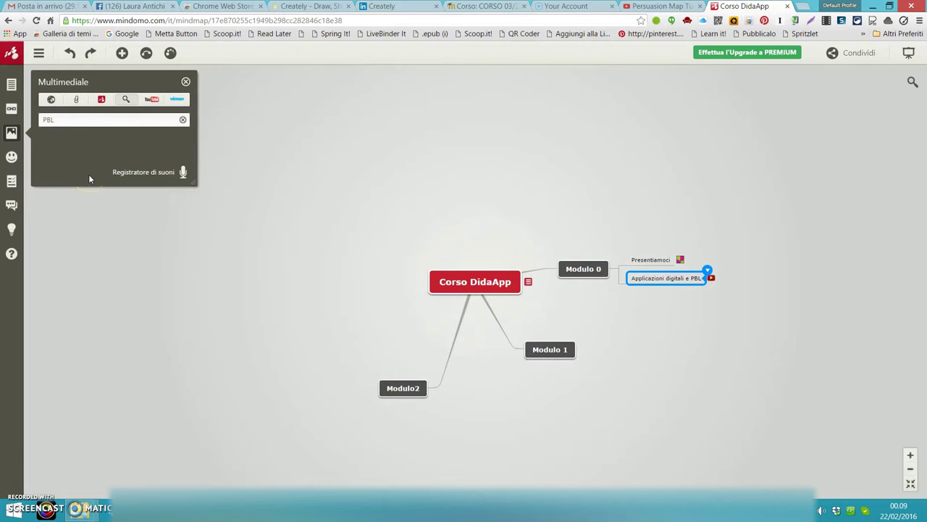
pyautogui.click(186, 83)
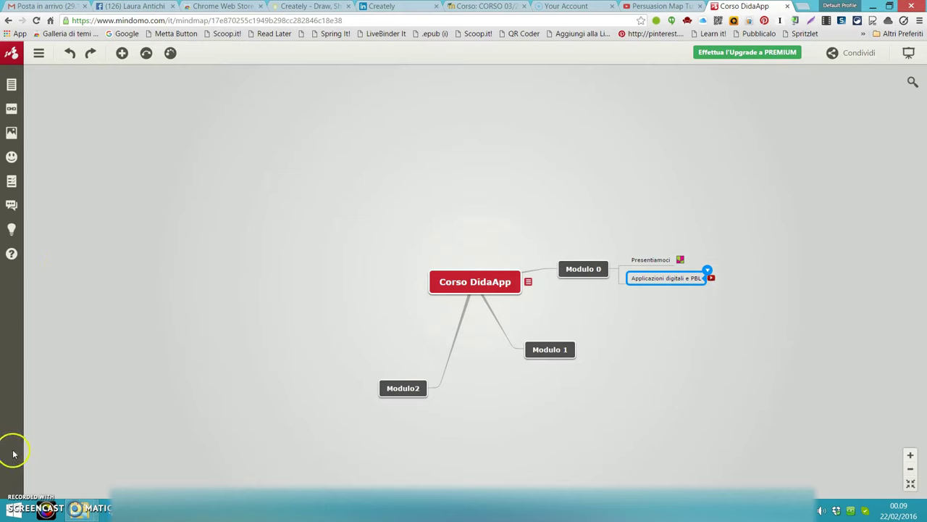
pyautogui.click(435, 281)
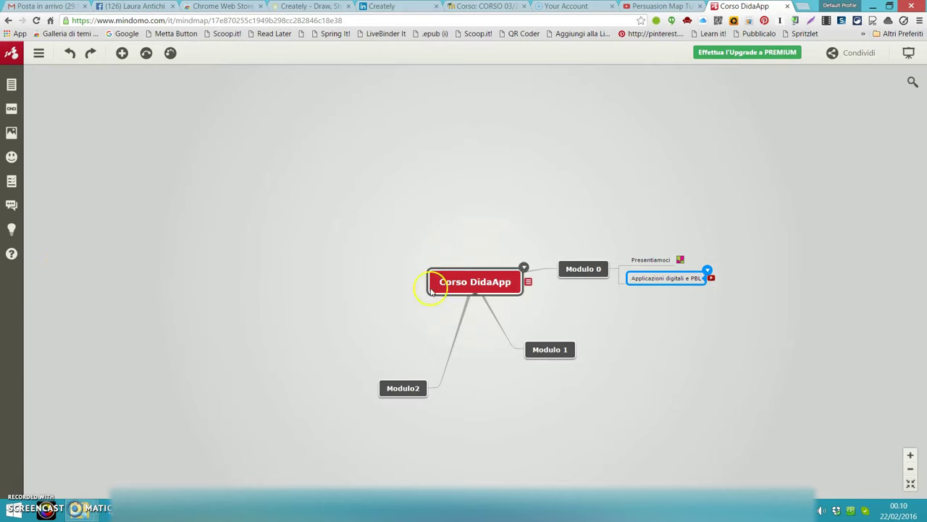
pyautogui.click(437, 282)
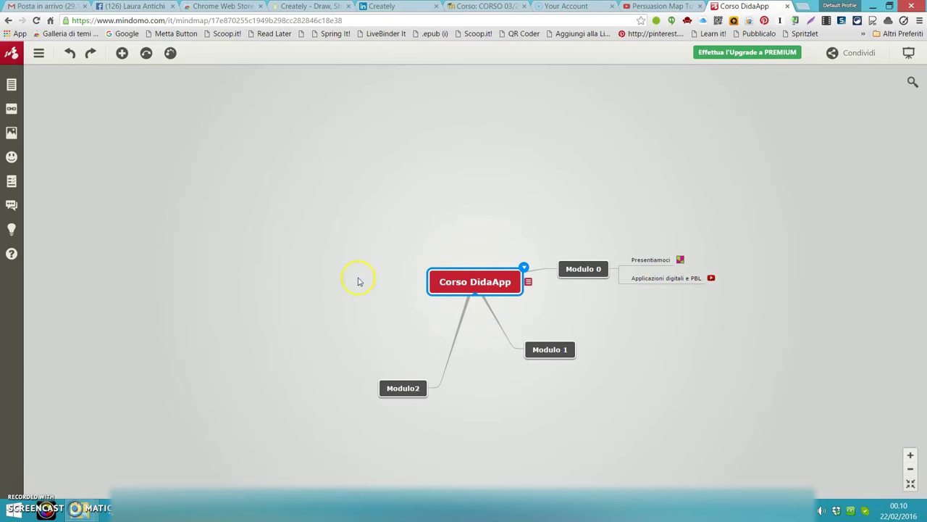
pyautogui.click(10, 158)
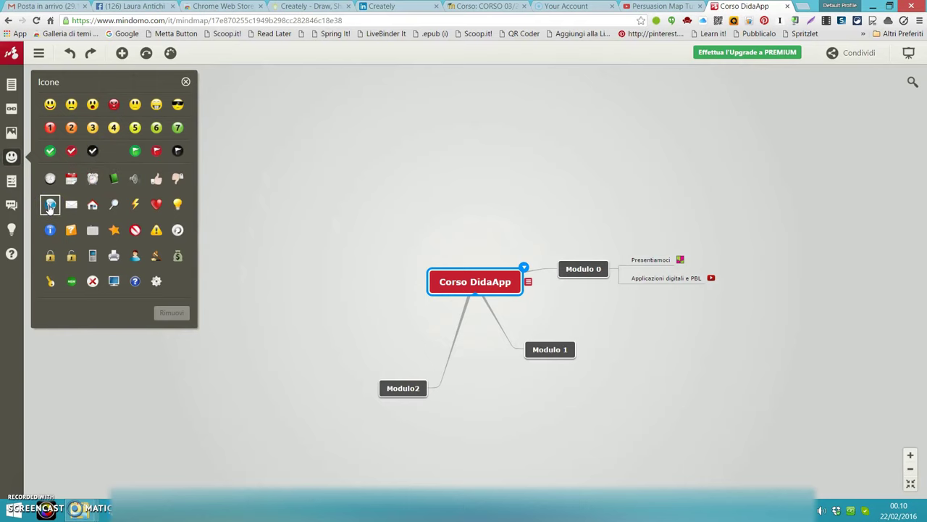
pyautogui.click(49, 205)
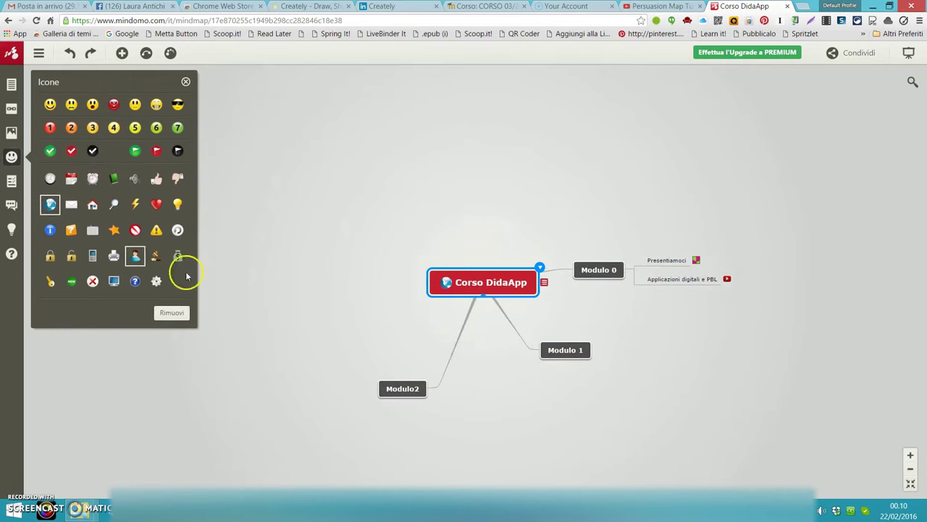
pyautogui.click(185, 82)
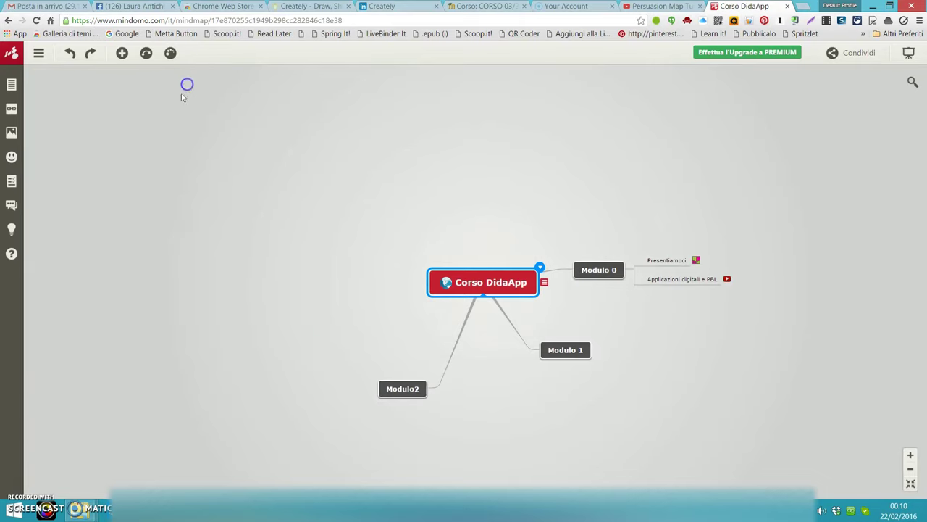
# Step: Examine the central topic's task information and the map properties: task options, notifications, statistics and summary
pyautogui.click(12, 184)
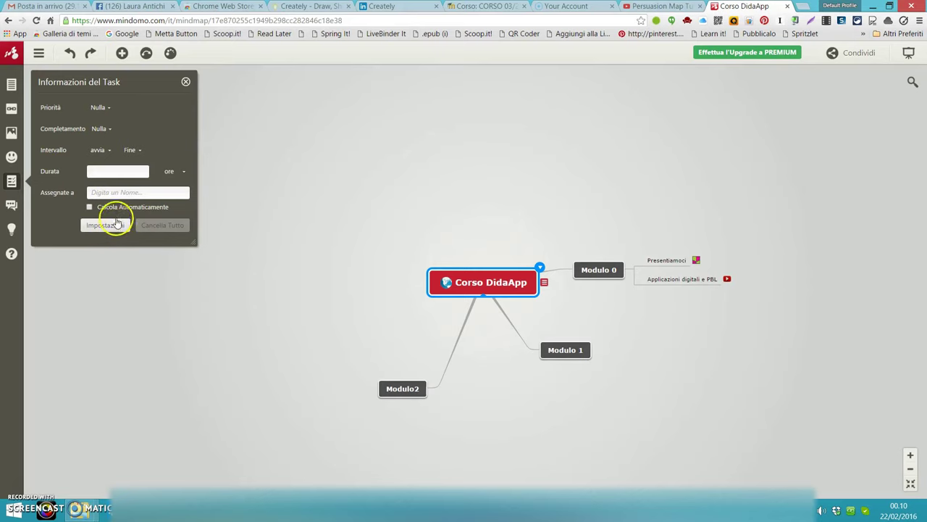
pyautogui.click(112, 229)
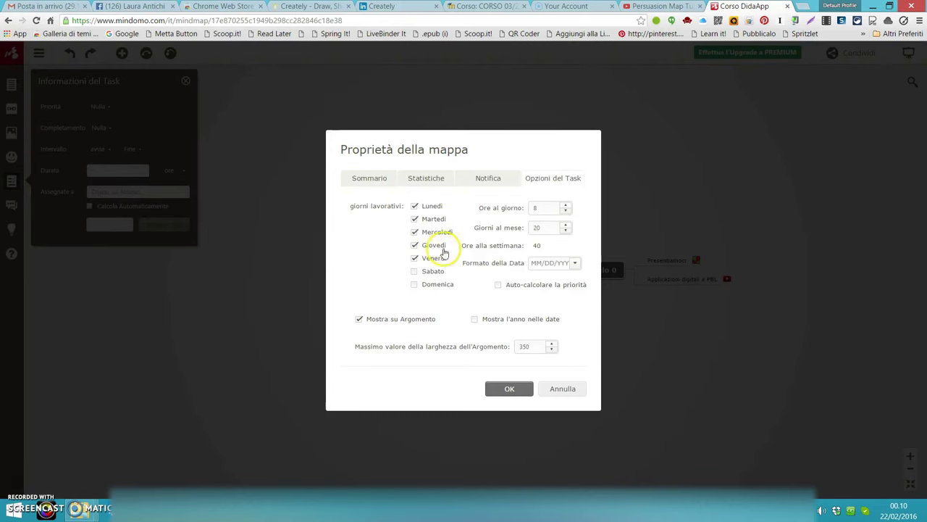
pyautogui.click(488, 179)
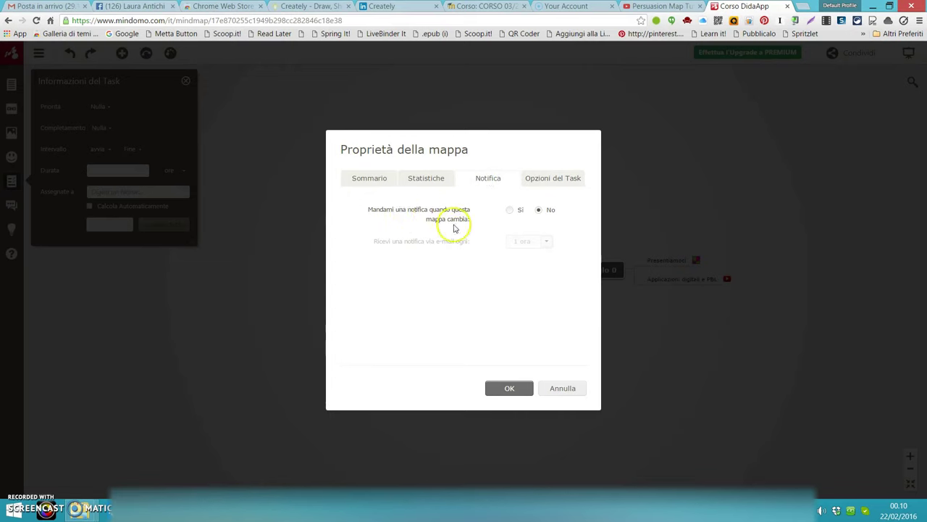
pyautogui.click(416, 181)
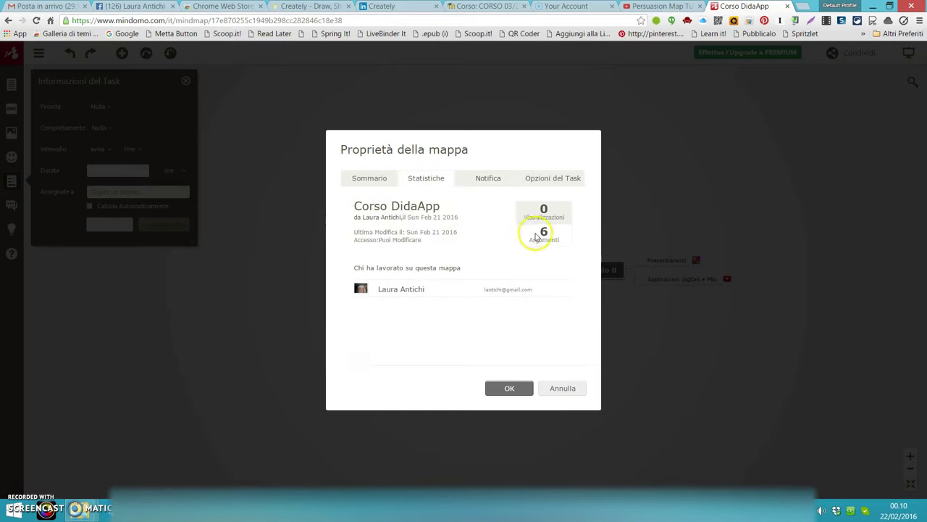
pyautogui.click(367, 181)
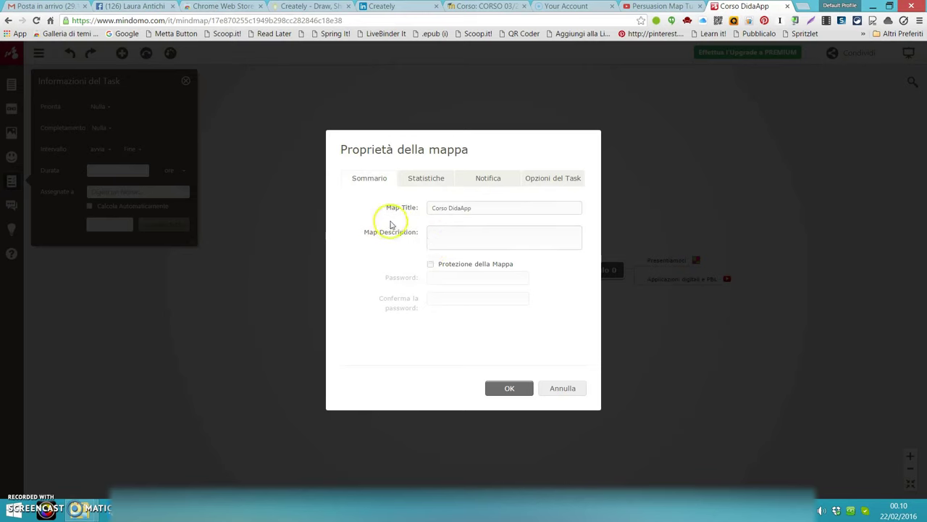
pyautogui.click(438, 245)
pyautogui.click(432, 267)
pyautogui.click(426, 290)
pyautogui.click(507, 388)
pyautogui.click(512, 386)
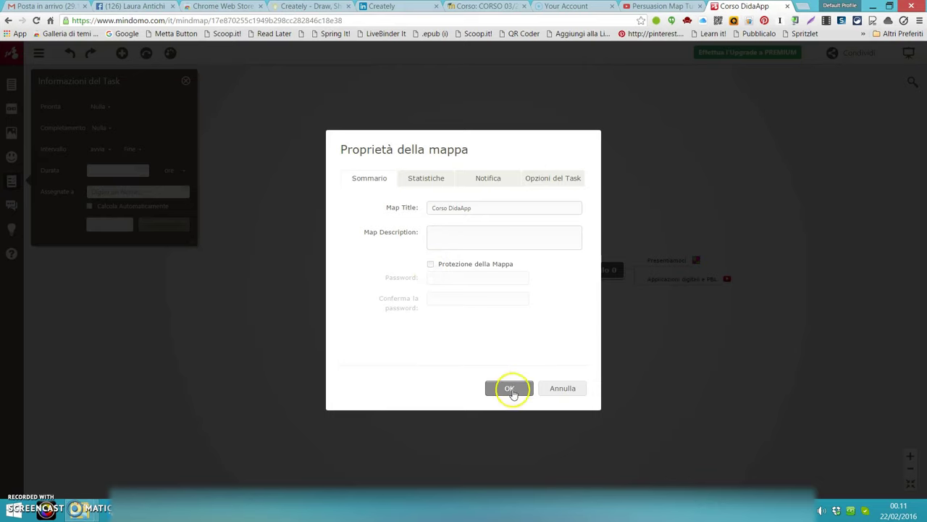
pyautogui.click(562, 391)
pyautogui.click(185, 83)
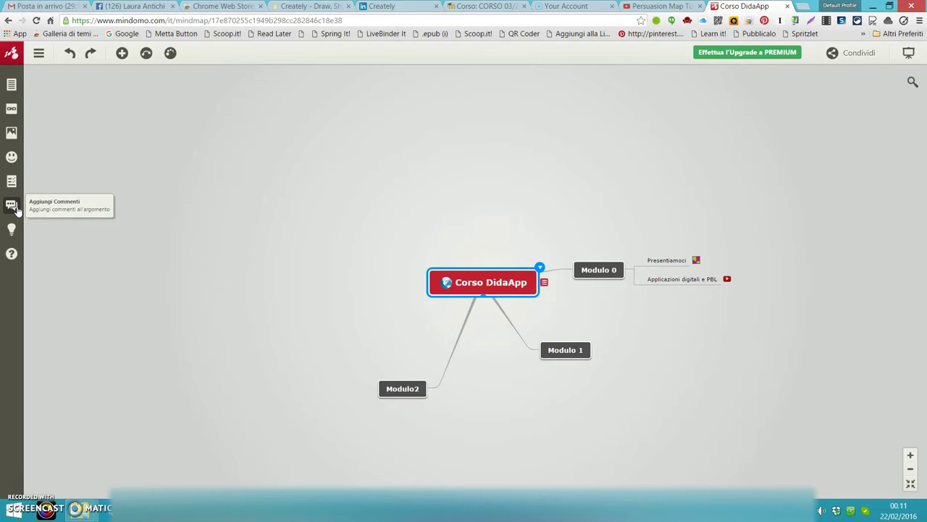
# Step: Write the comment "questo collegamento è ottimo" for the topic Applicazioni digitali e PBL and give the topic a like
pyautogui.click(670, 279)
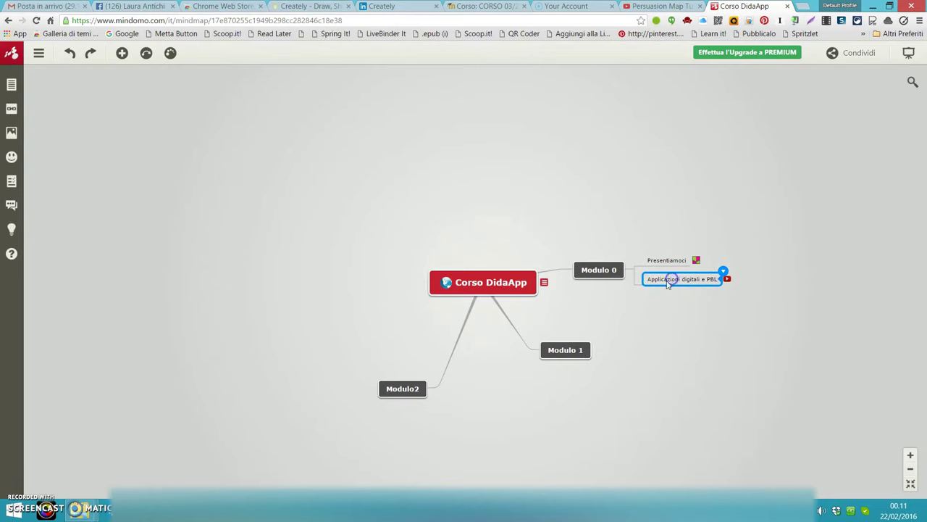
pyautogui.click(9, 205)
pyautogui.click(67, 264)
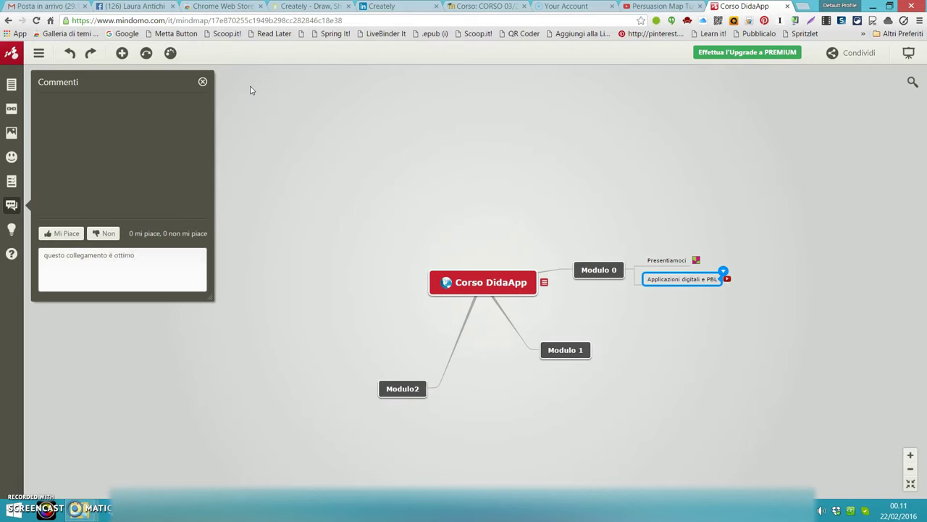
pyautogui.click(113, 268)
pyautogui.click(60, 235)
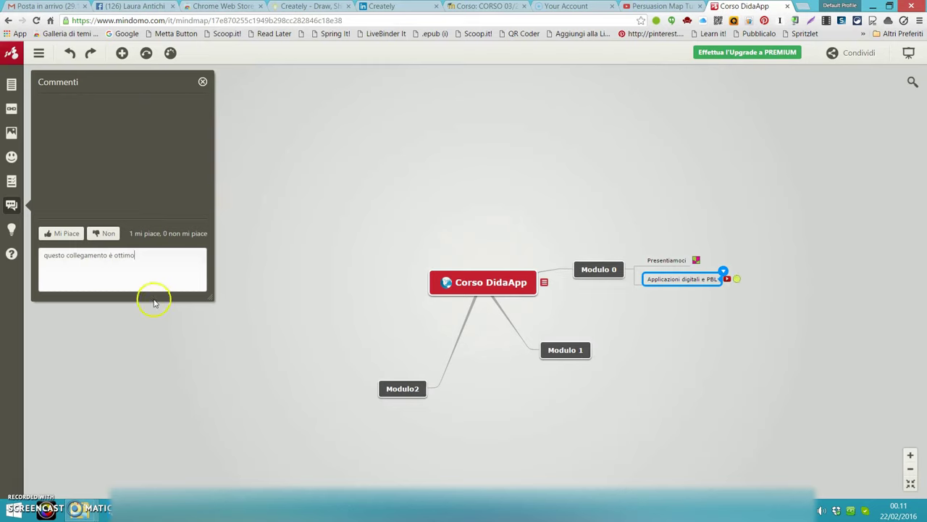
pyautogui.click(203, 84)
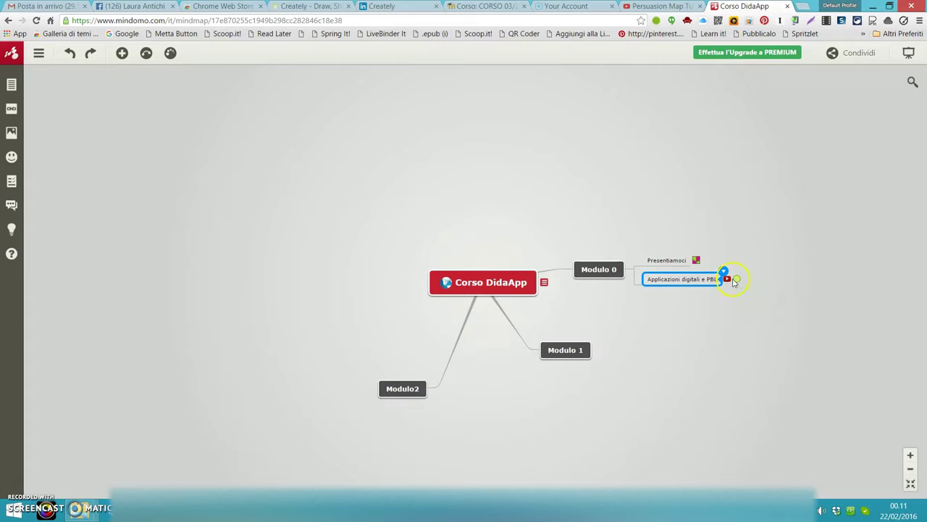
pyautogui.moveTo(738, 283)
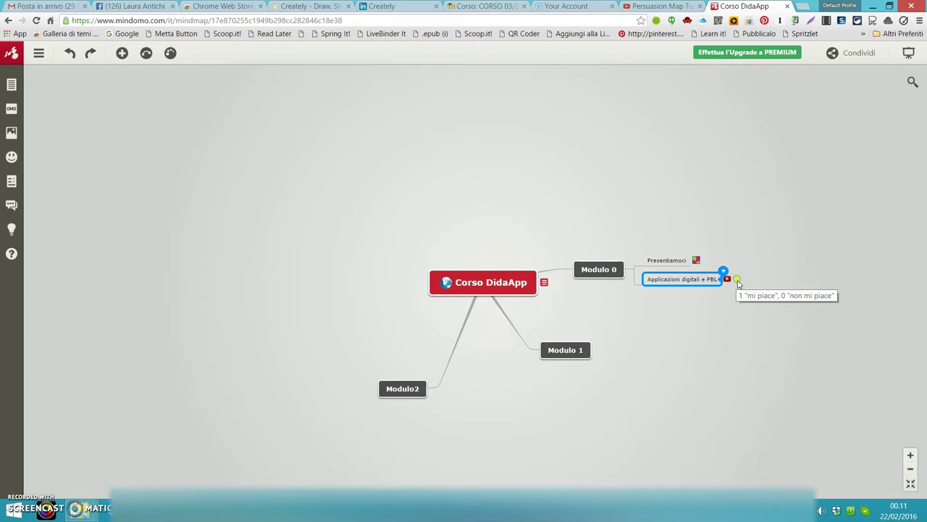
pyautogui.click(259, 301)
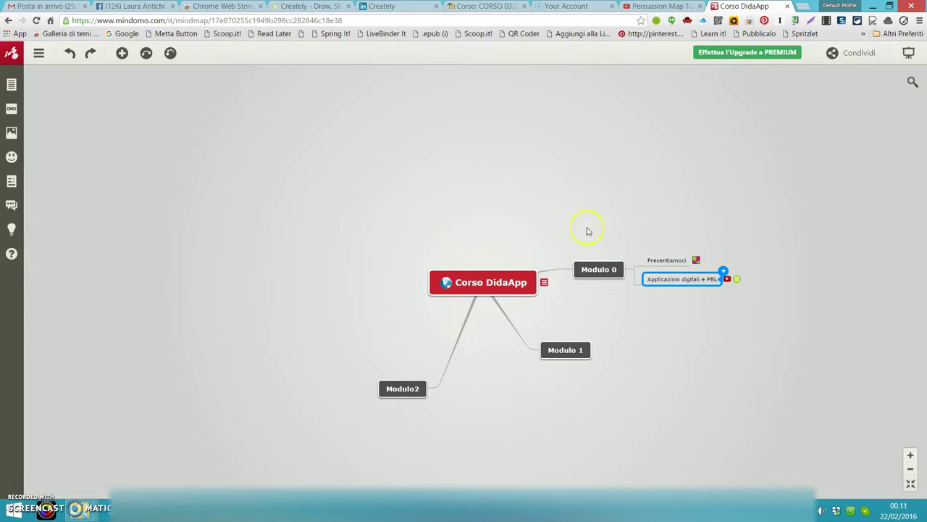
pyautogui.moveTo(576, 365)
pyautogui.click(480, 285)
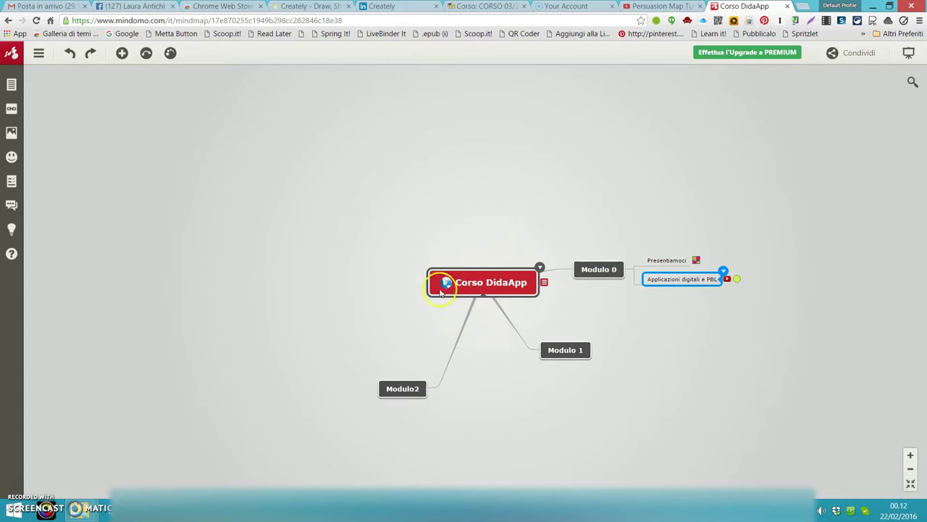
pyautogui.click(396, 301)
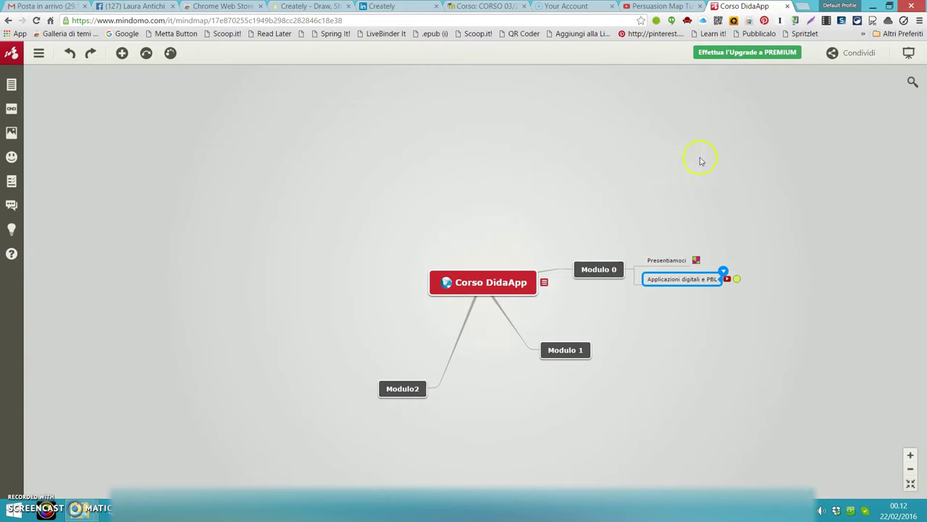
# Step: Make the map public (Mappa Pubblico) in the sharing settings, view its embed code and save the publishing settings
pyautogui.click(837, 54)
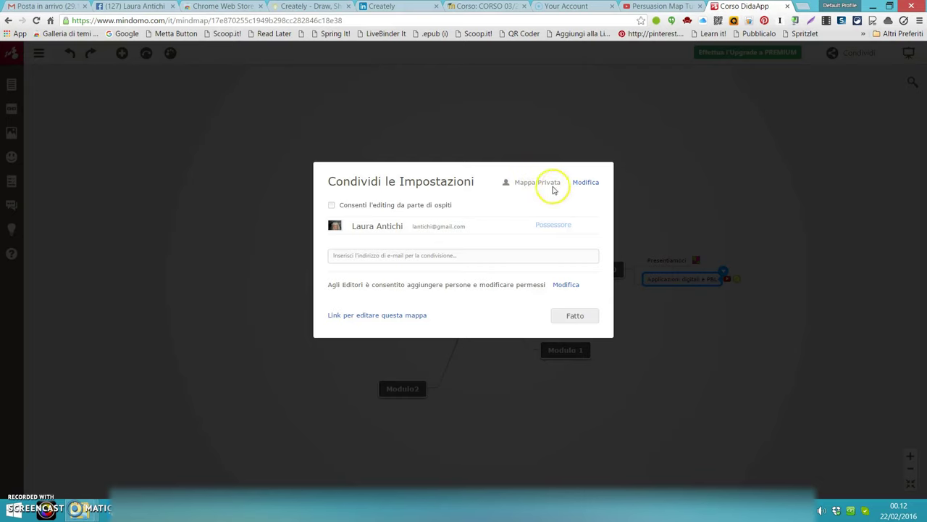
pyautogui.click(587, 183)
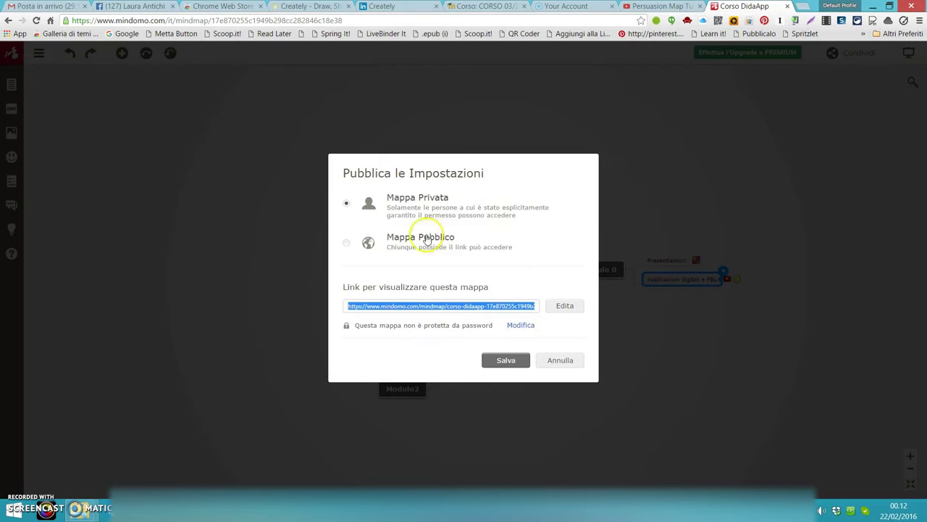
pyautogui.click(346, 247)
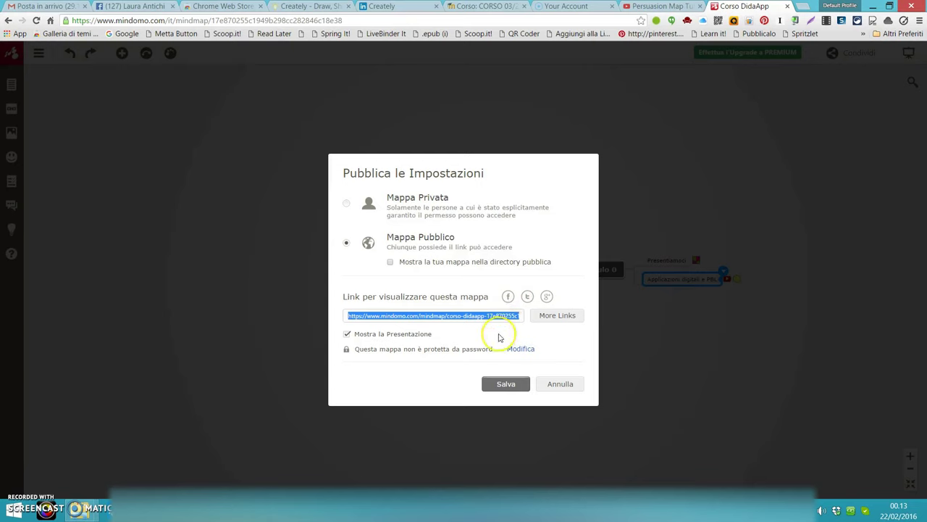
pyautogui.click(549, 317)
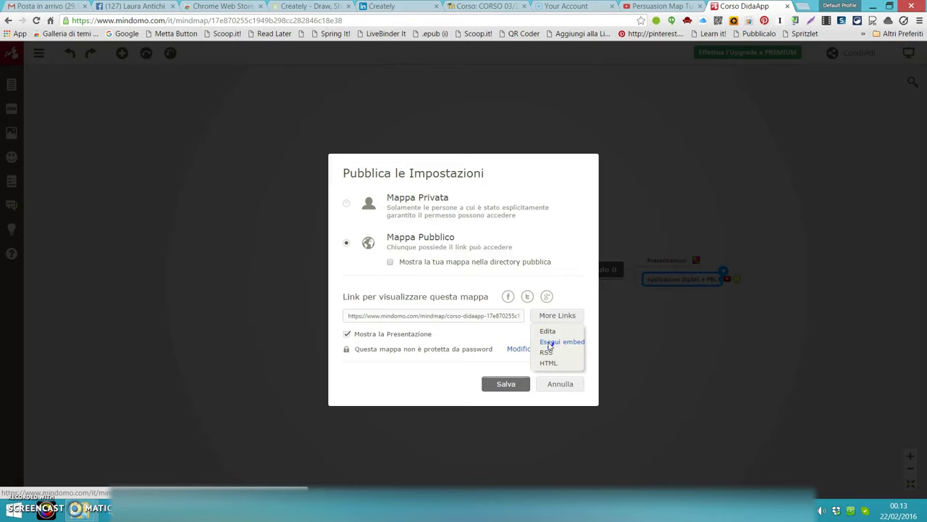
pyautogui.click(550, 343)
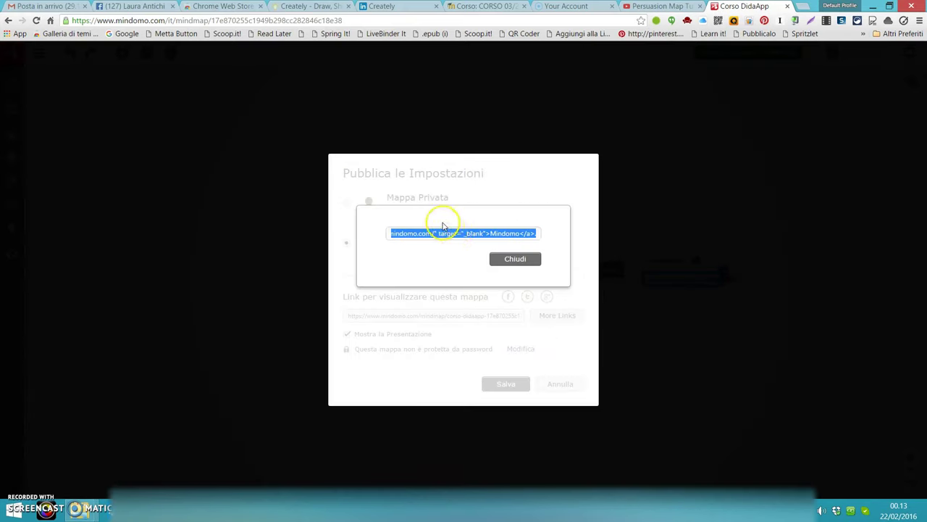
pyautogui.click(522, 260)
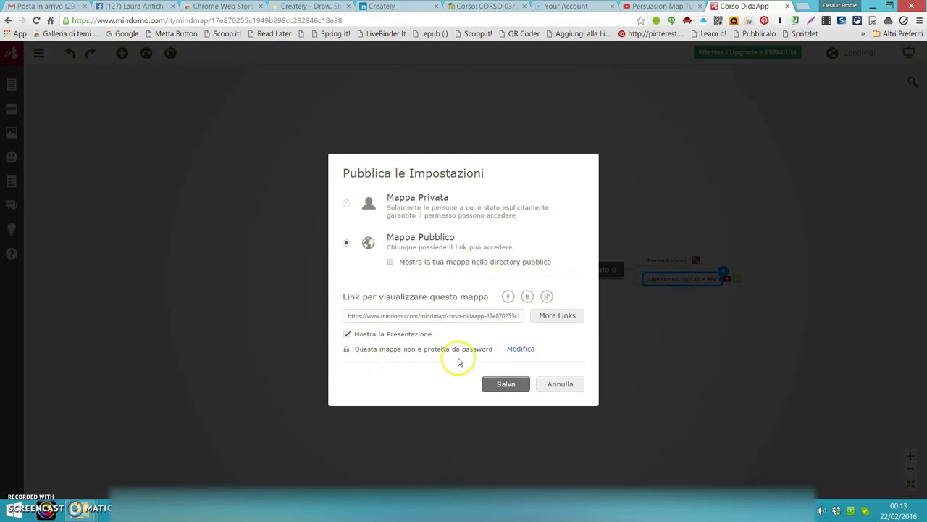
pyautogui.click(506, 386)
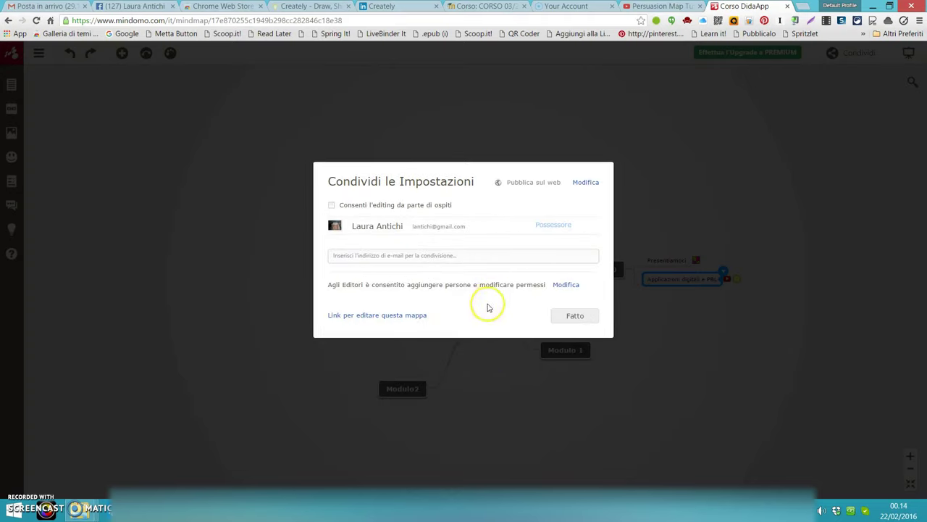
# Step: Examine the e-mail invitation options and the permission choice for people the map is shared with
pyautogui.click(345, 258)
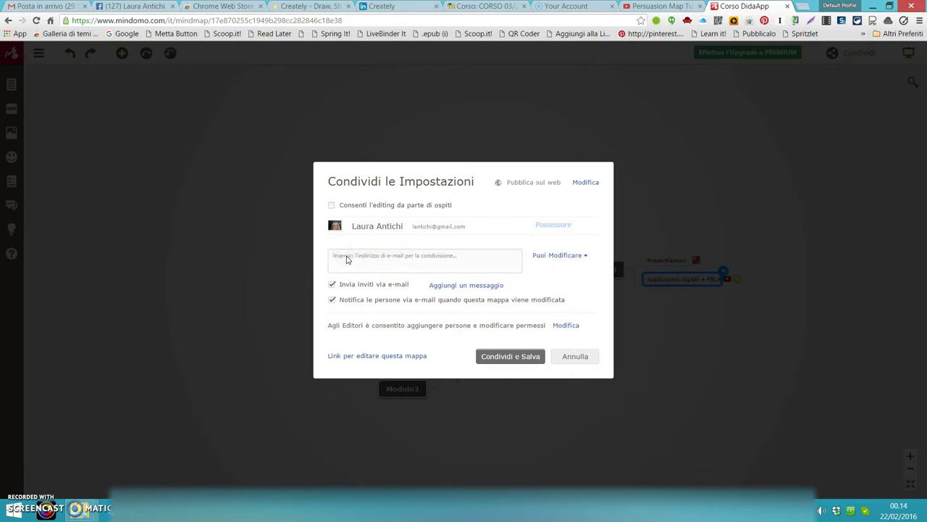
pyautogui.click(473, 258)
pyautogui.click(584, 258)
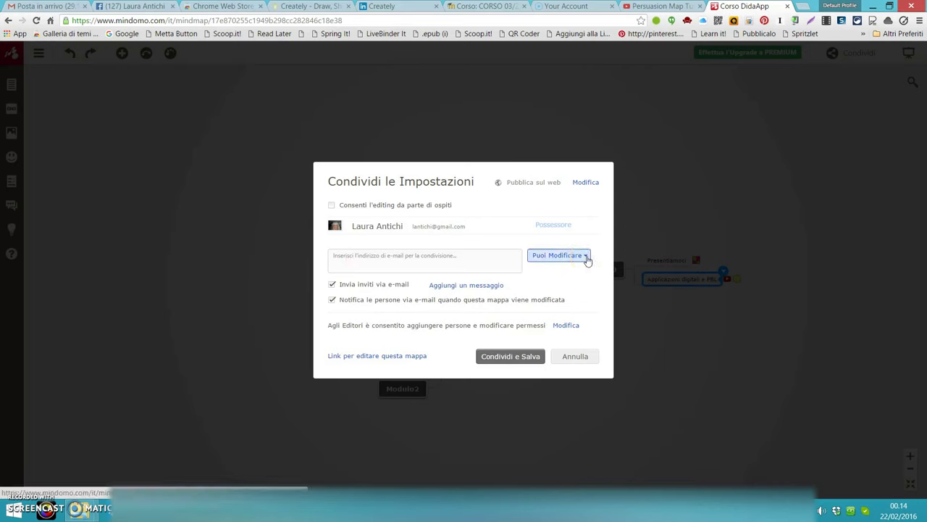
pyautogui.click(571, 270)
pyautogui.click(410, 268)
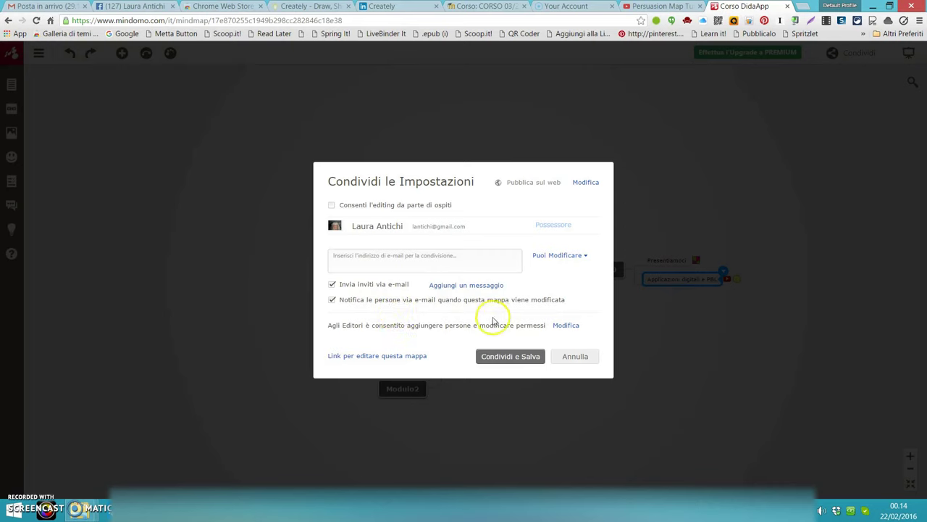
# Step: Set the editors' rights to "Solo il possessore può modificare i permessi" and save the sharing settings
pyautogui.click(565, 327)
pyautogui.click(565, 327)
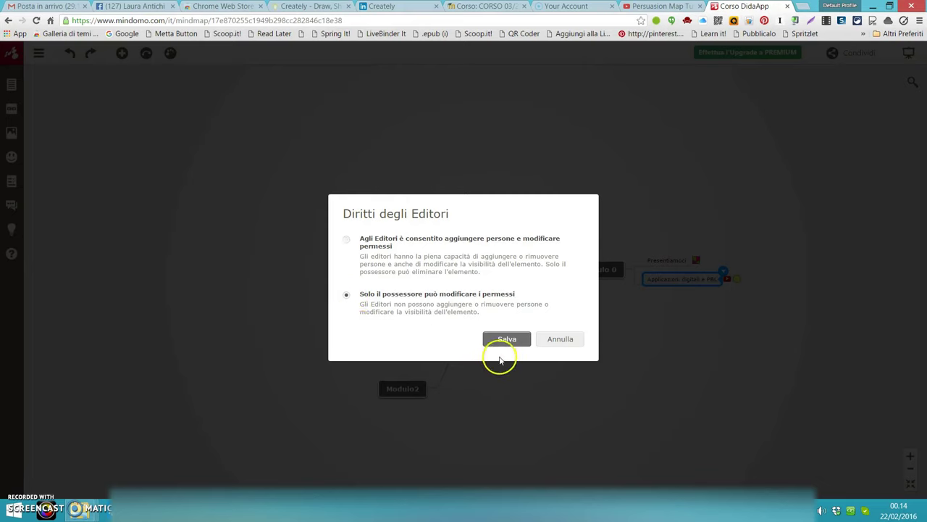
pyautogui.click(507, 340)
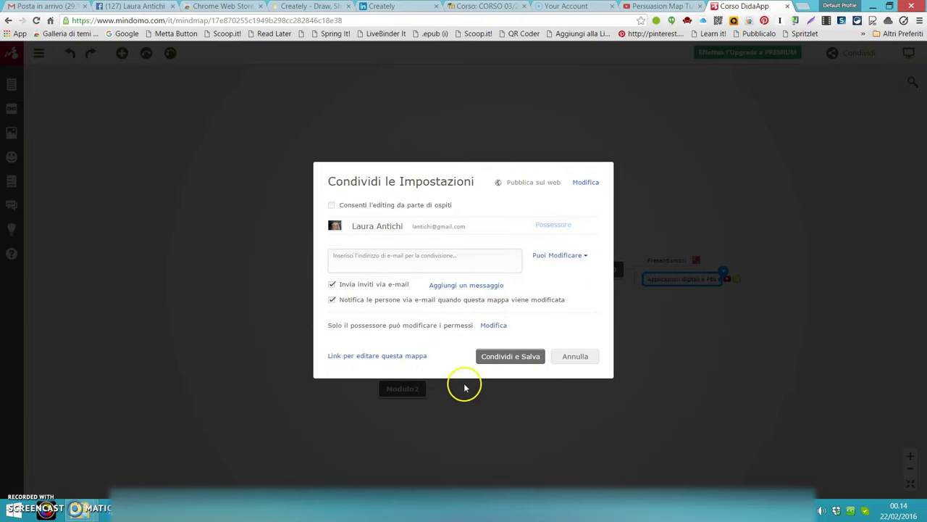
pyautogui.click(505, 358)
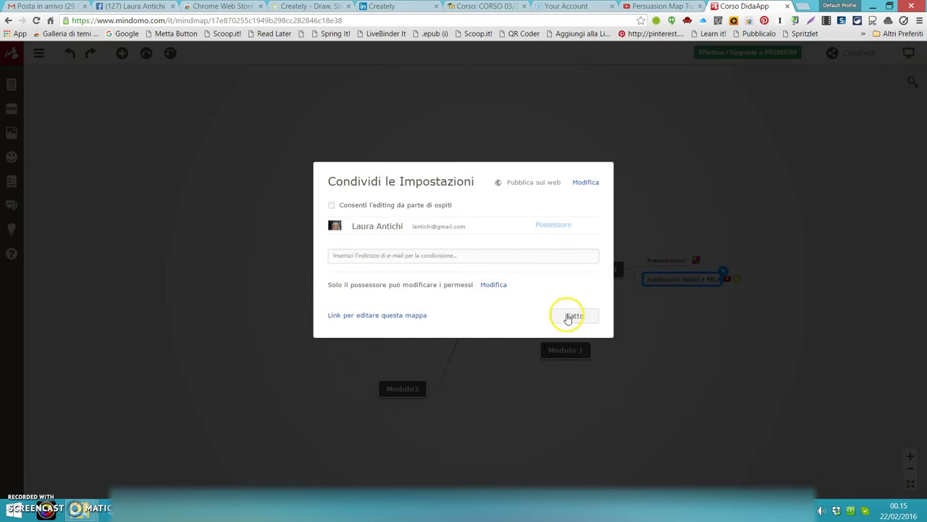
# Step: Finish the sharing settings and look over the mind map at different zoom levels and positions
pyautogui.click(570, 316)
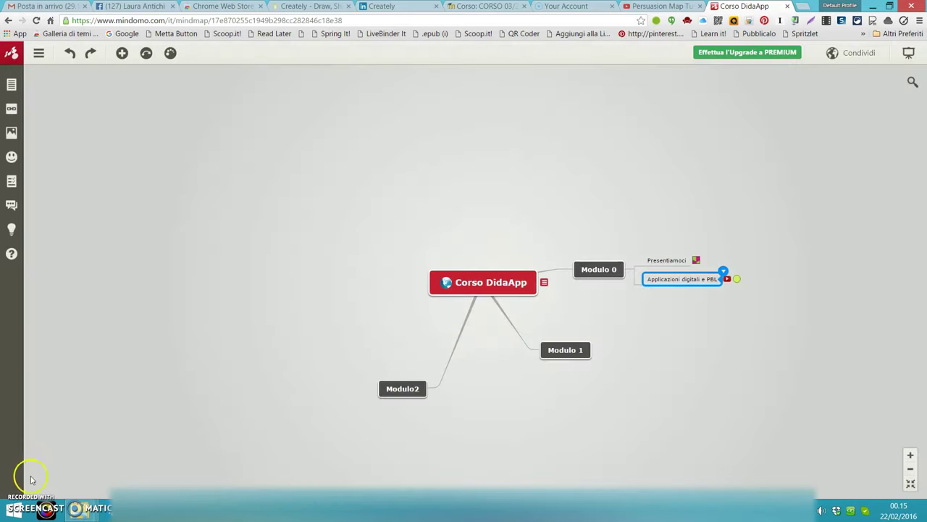
pyautogui.click(908, 457)
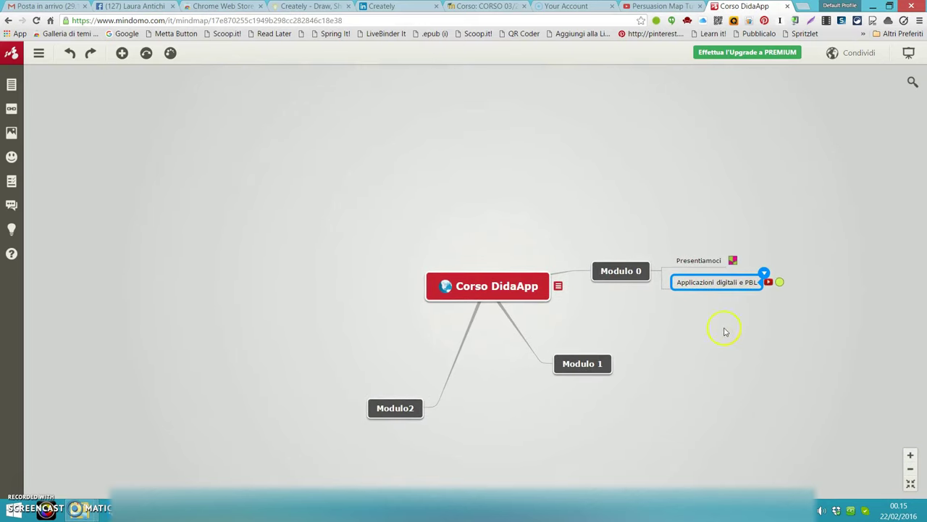
pyautogui.moveTo(625, 236); pyautogui.dragTo(515, 145)
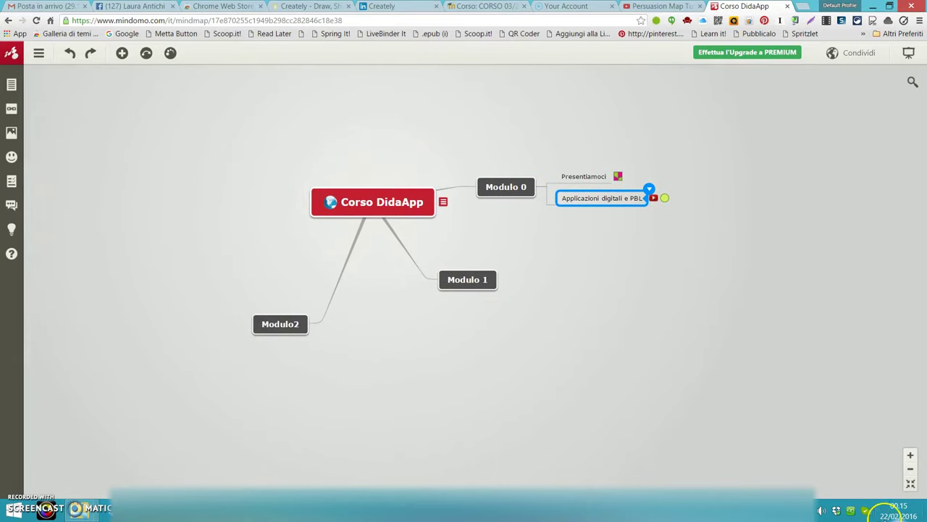
pyautogui.click(911, 472)
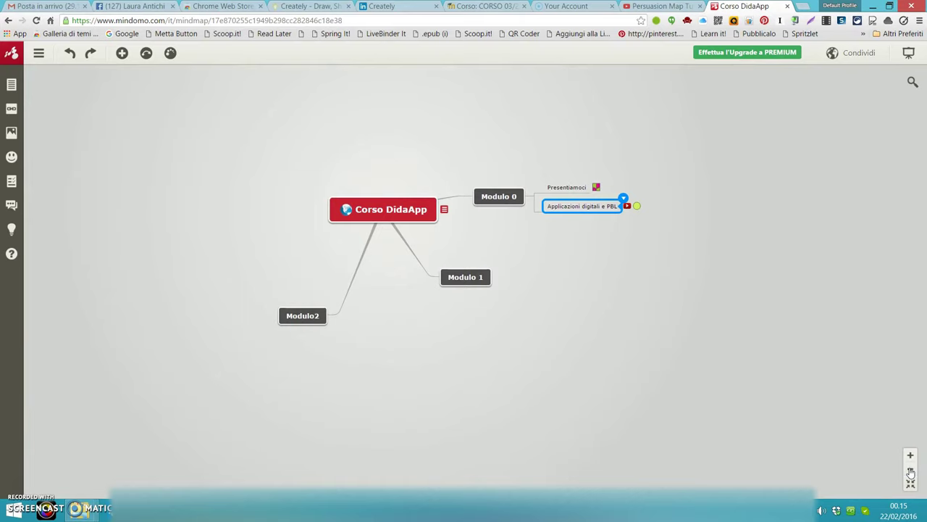
pyautogui.click(911, 456)
pyautogui.click(911, 456)
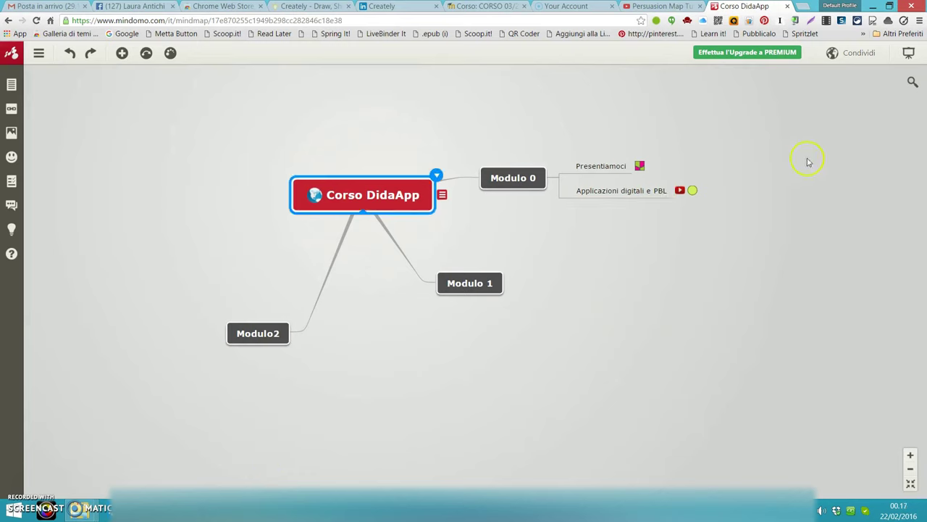
# Step: In the map's presentation mode, add one slide framing the topic Modulo 1 and another framing Modulo2
pyautogui.click(909, 54)
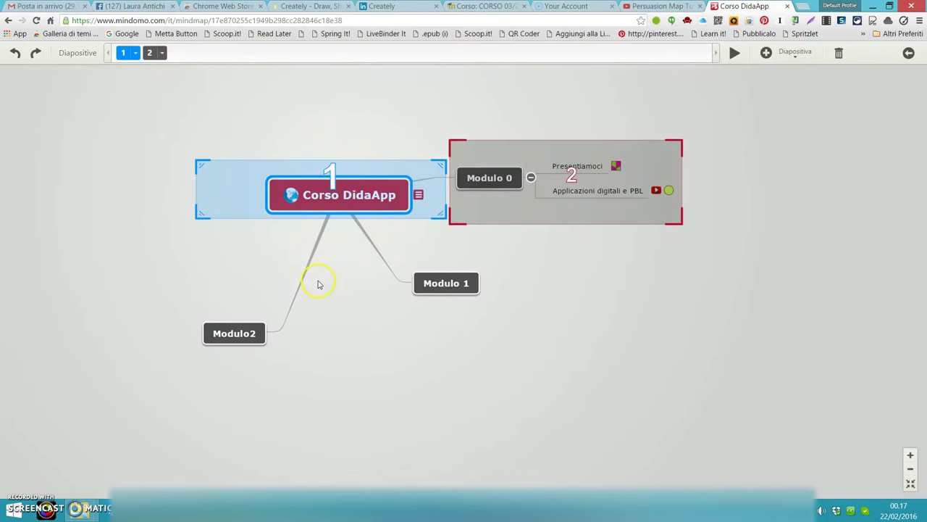
pyautogui.click(766, 52)
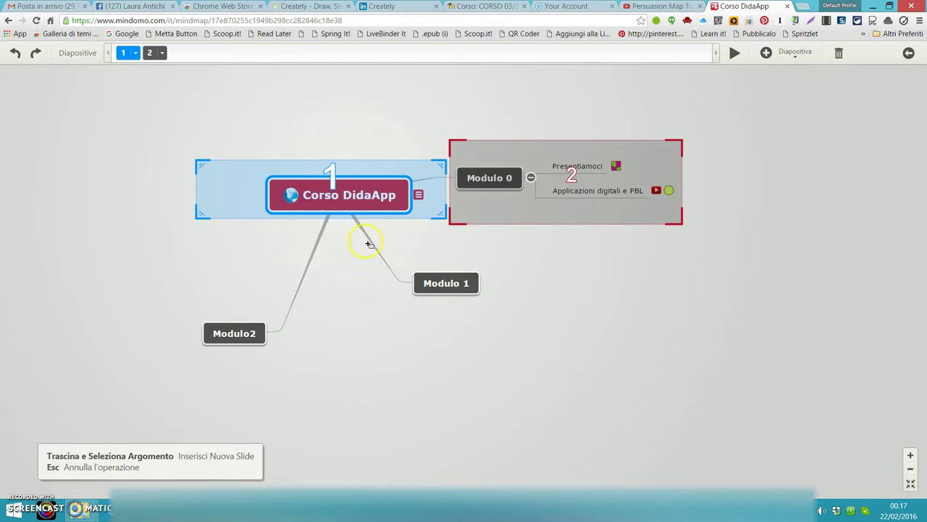
pyautogui.moveTo(371, 242); pyautogui.dragTo(536, 328)
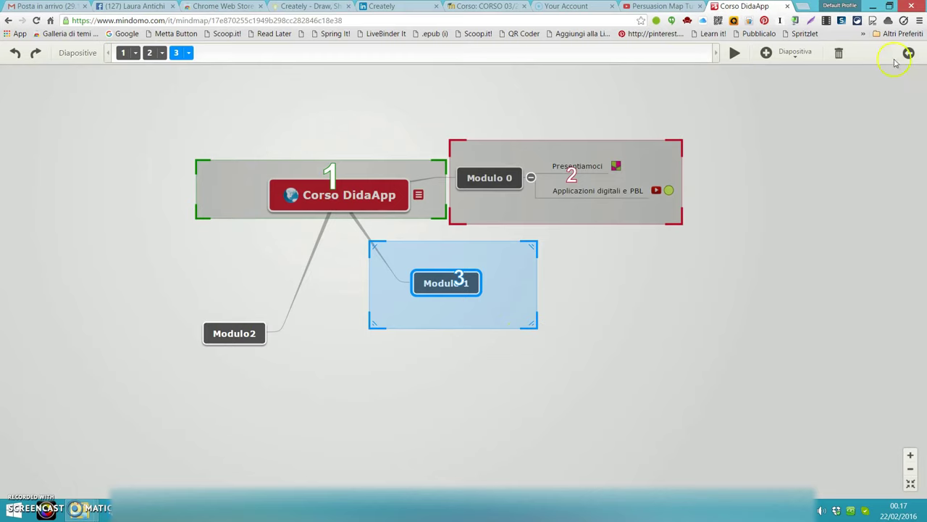
pyautogui.click(767, 52)
pyautogui.moveTo(147, 285); pyautogui.dragTo(337, 390)
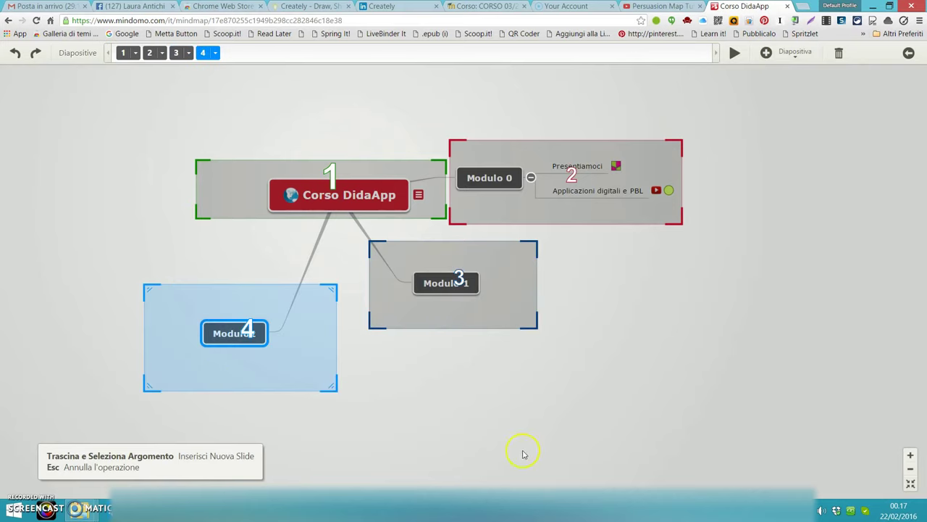
# Step: Play the presentation through all its slides, close it and return to the map editor
pyautogui.click(731, 54)
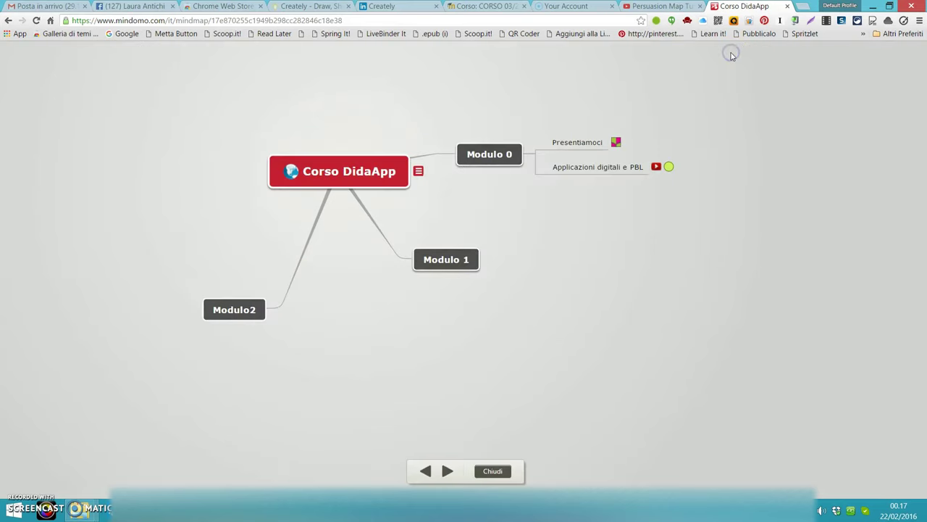
pyautogui.click(446, 471)
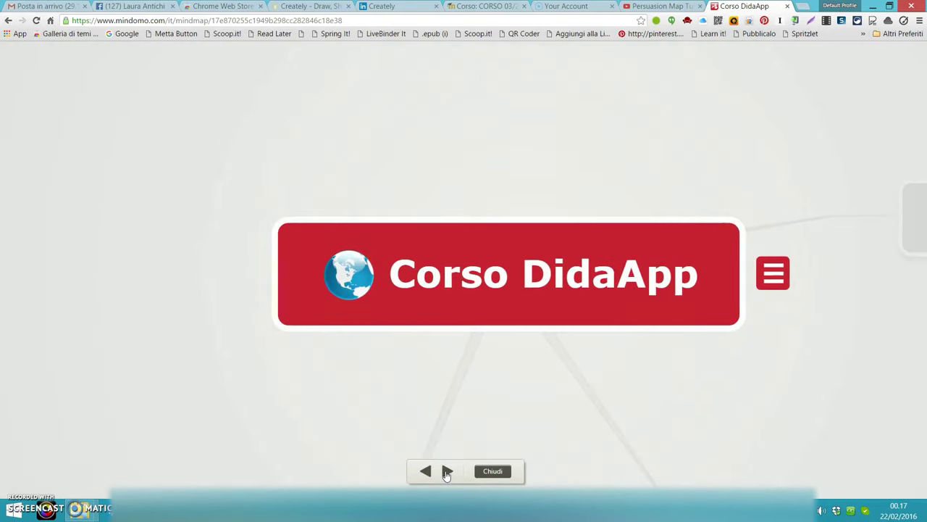
pyautogui.click(446, 472)
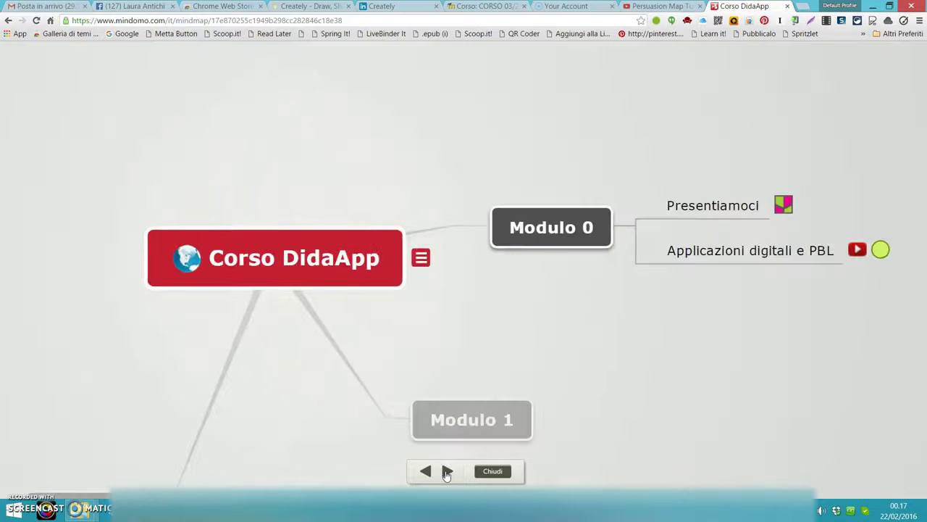
pyautogui.click(447, 472)
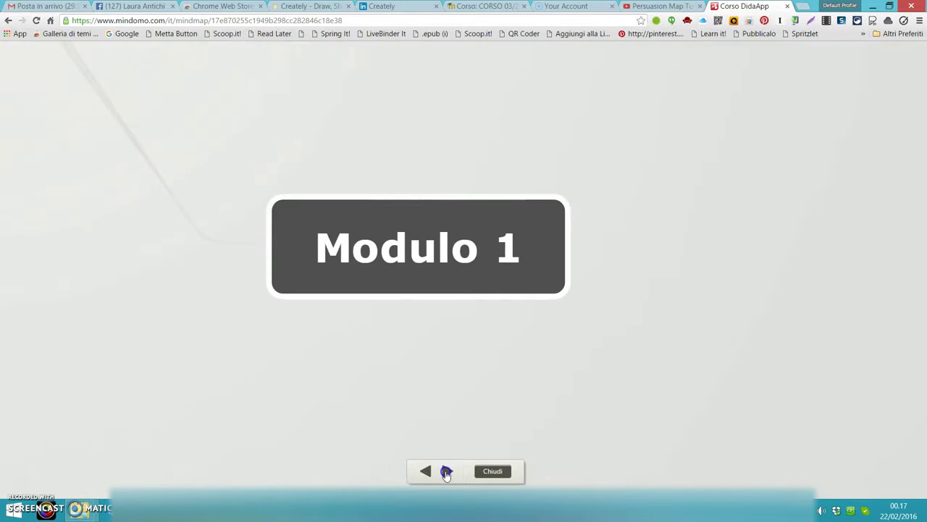
pyautogui.click(446, 471)
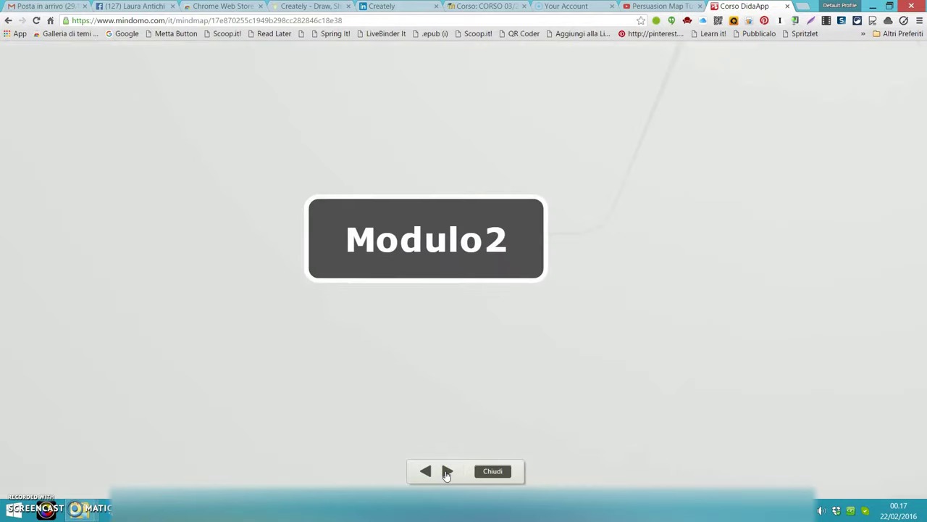
pyautogui.click(446, 472)
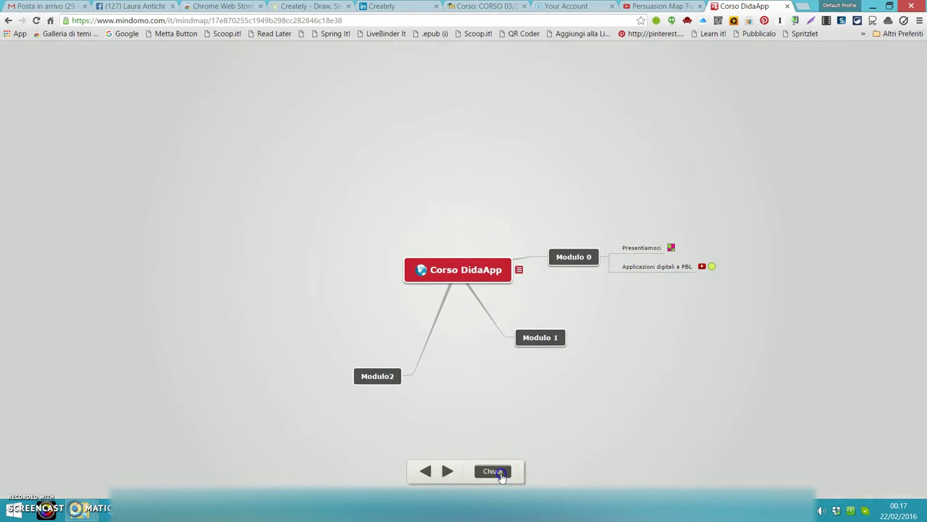
pyautogui.click(496, 472)
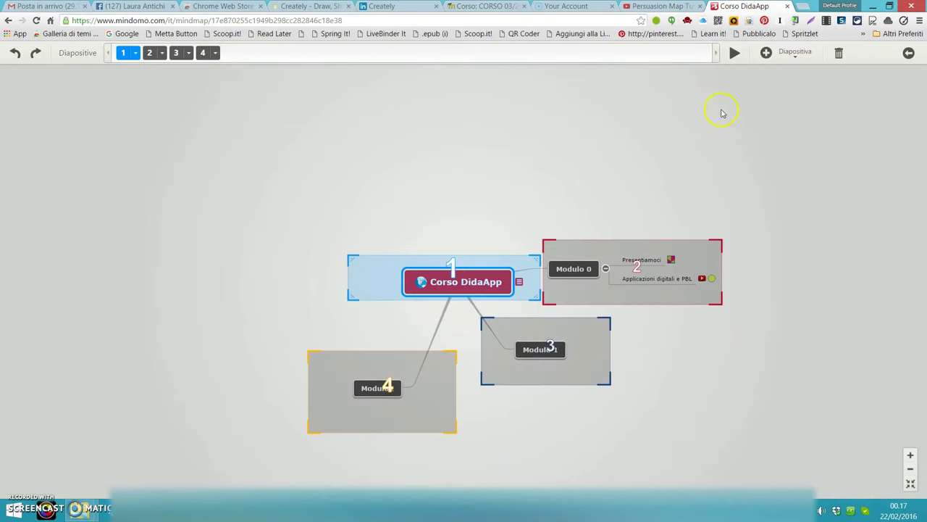
pyautogui.click(908, 53)
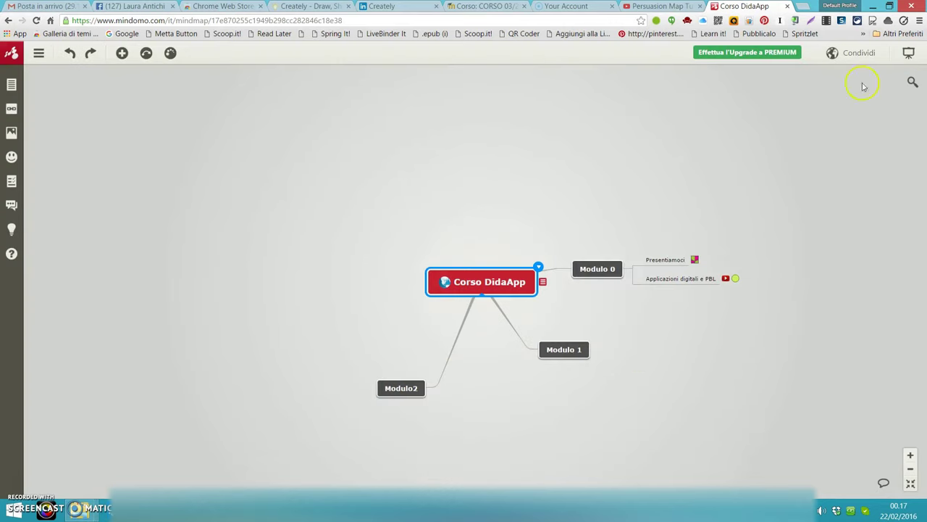